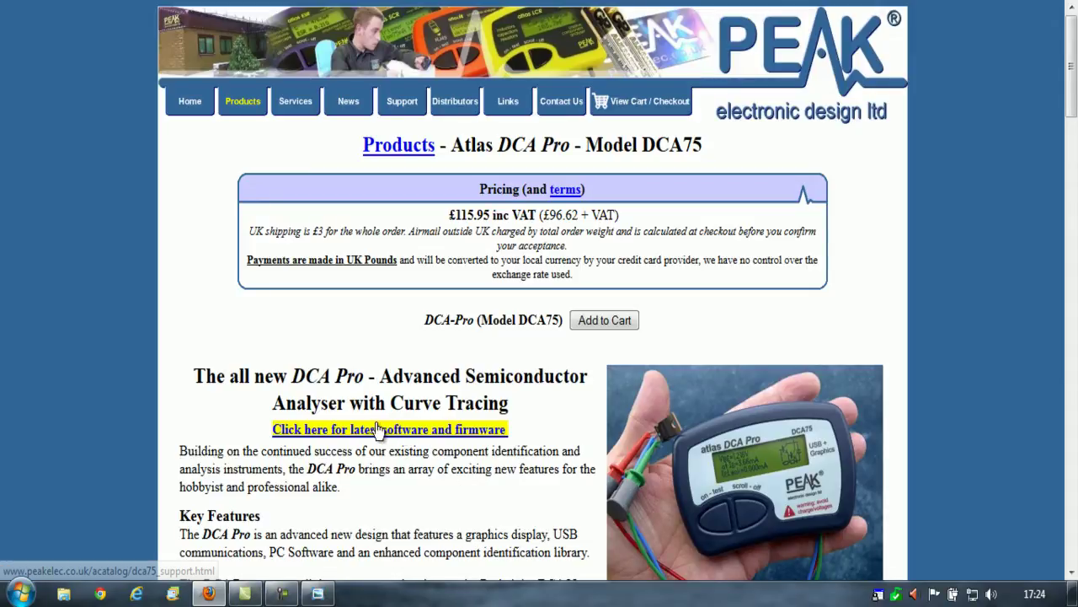
# Download the DCA Pro setup file dcaprosetup.exe from the DCA Pro support page and clear the finished downloads list.
pyautogui.click(411, 435)
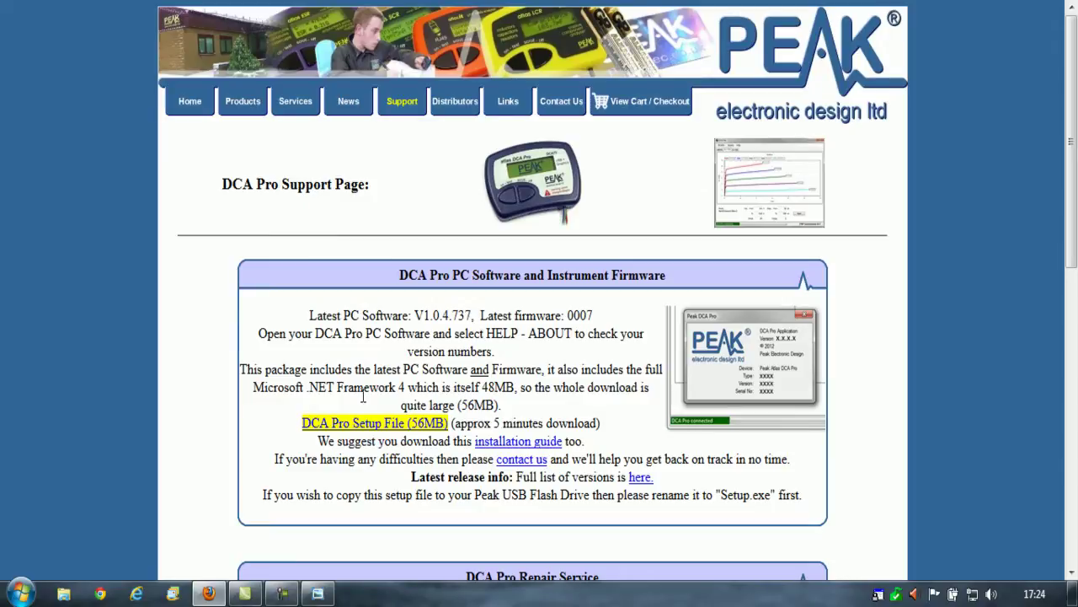
pyautogui.click(399, 428)
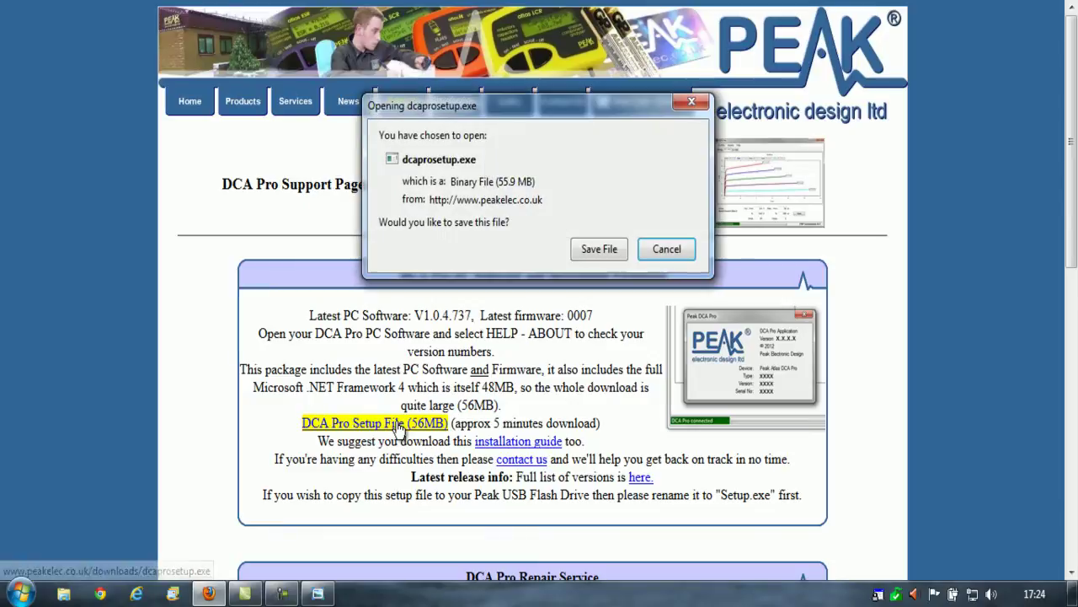
pyautogui.click(601, 253)
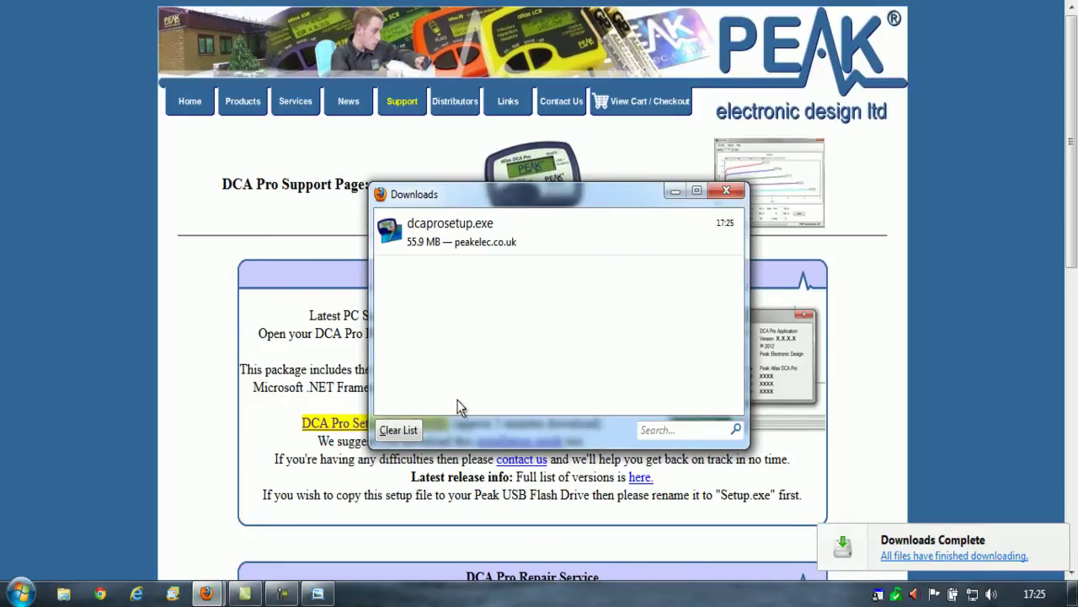
pyautogui.click(400, 430)
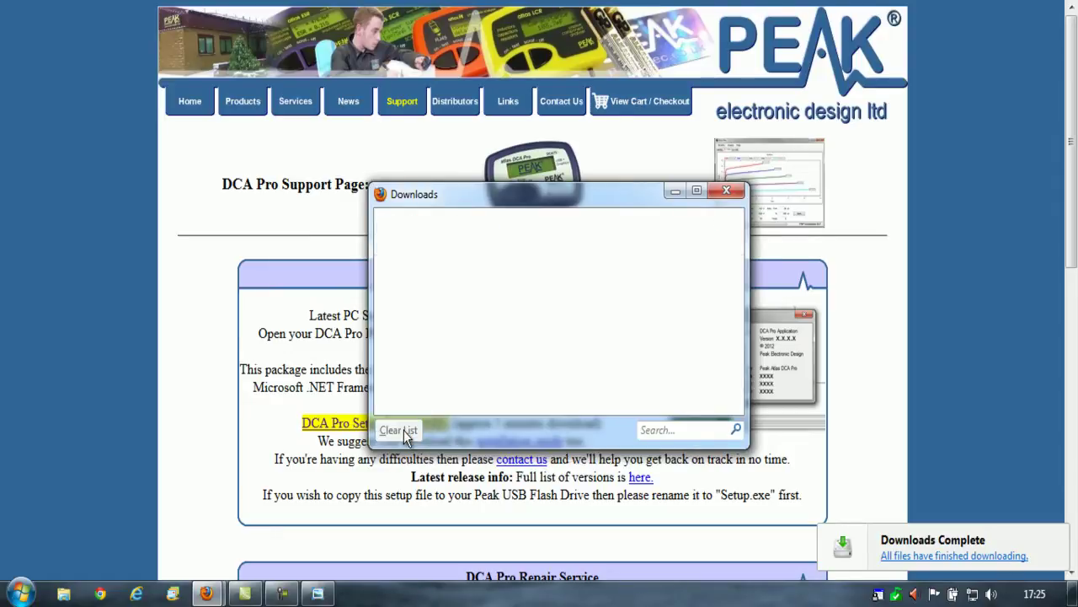
pyautogui.click(675, 194)
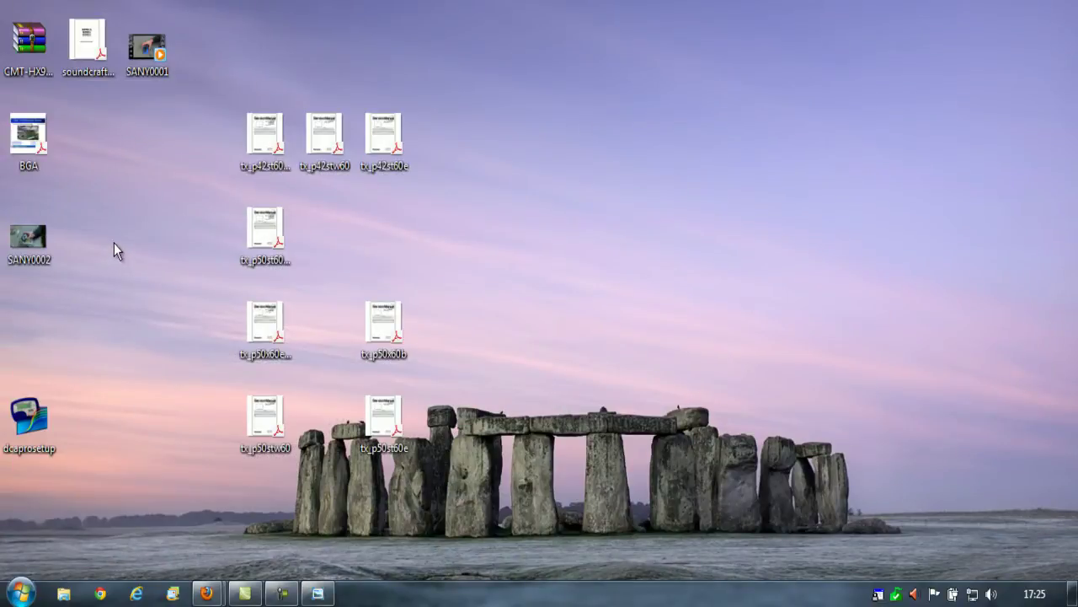
# Move the dcaprosetup file slightly aside on the desktop and unblock it in its file properties.
pyautogui.moveTo(26, 419); pyautogui.dragTo(84, 418)
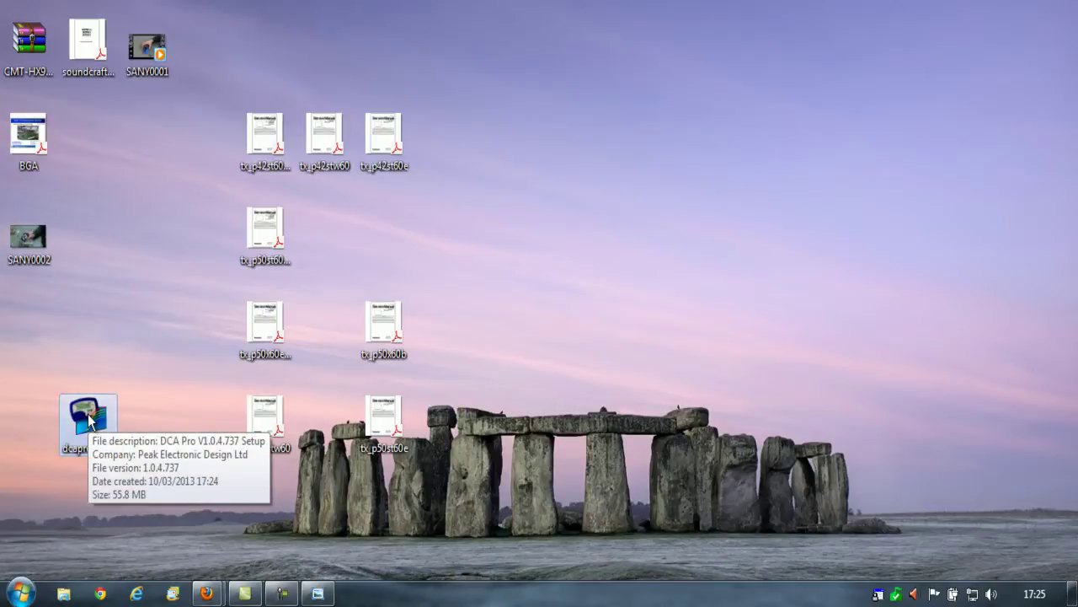
pyautogui.rightClick(89, 415)
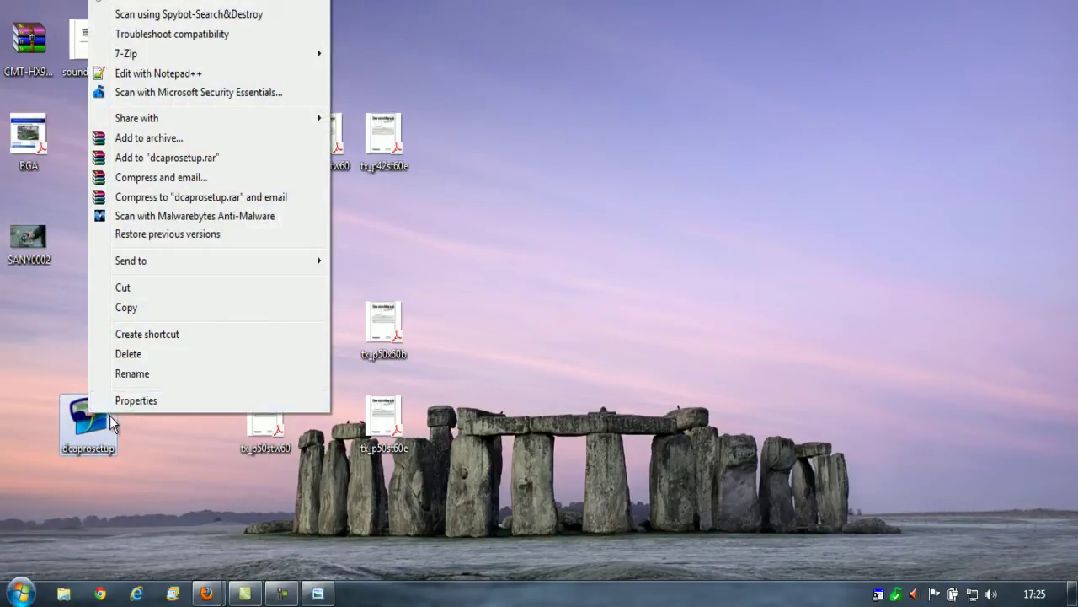
pyautogui.click(143, 402)
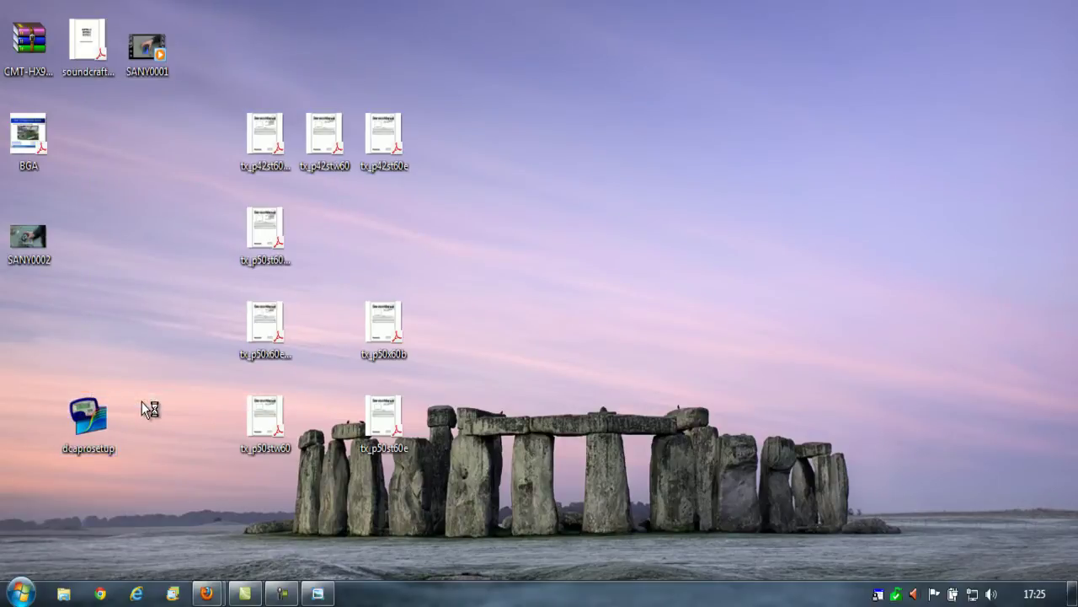
pyautogui.click(329, 485)
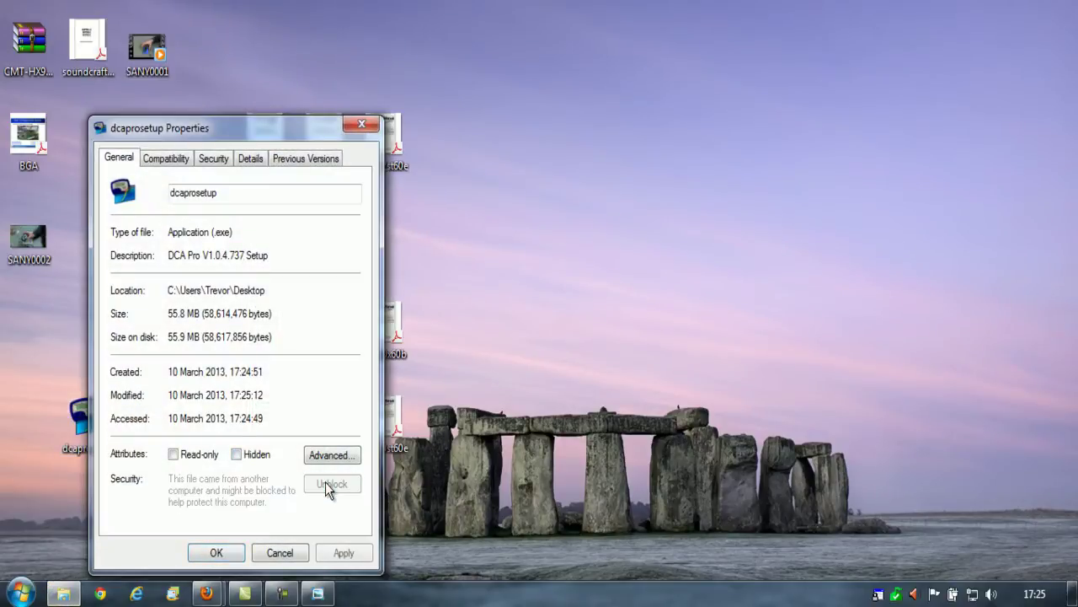
pyautogui.click(217, 552)
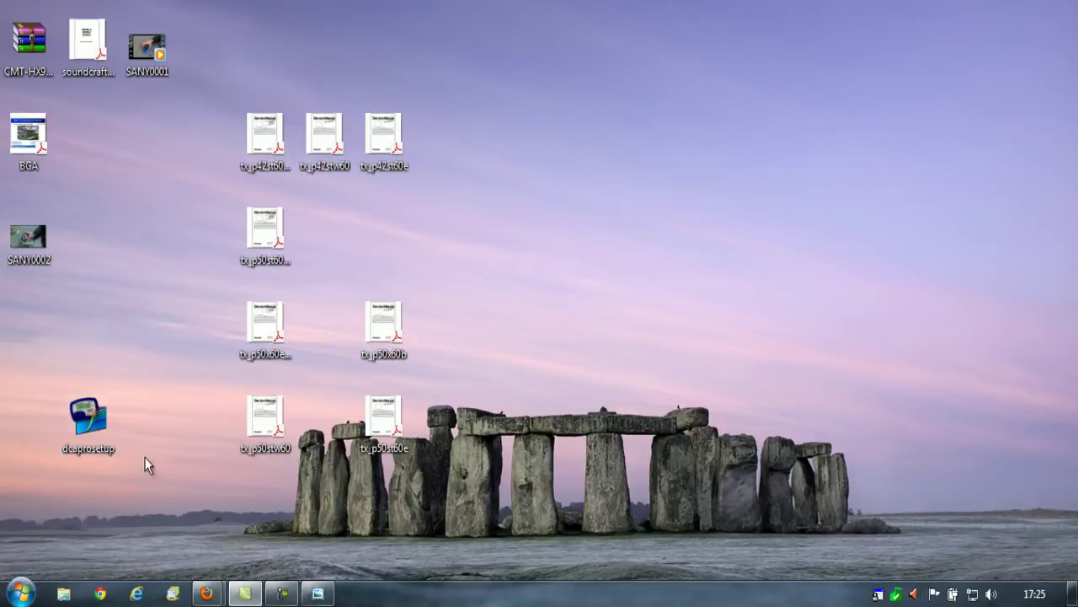
# Launch the dcaprosetup installer and accept the DCA Pro license agreement.
pyautogui.rightClick(89, 421)
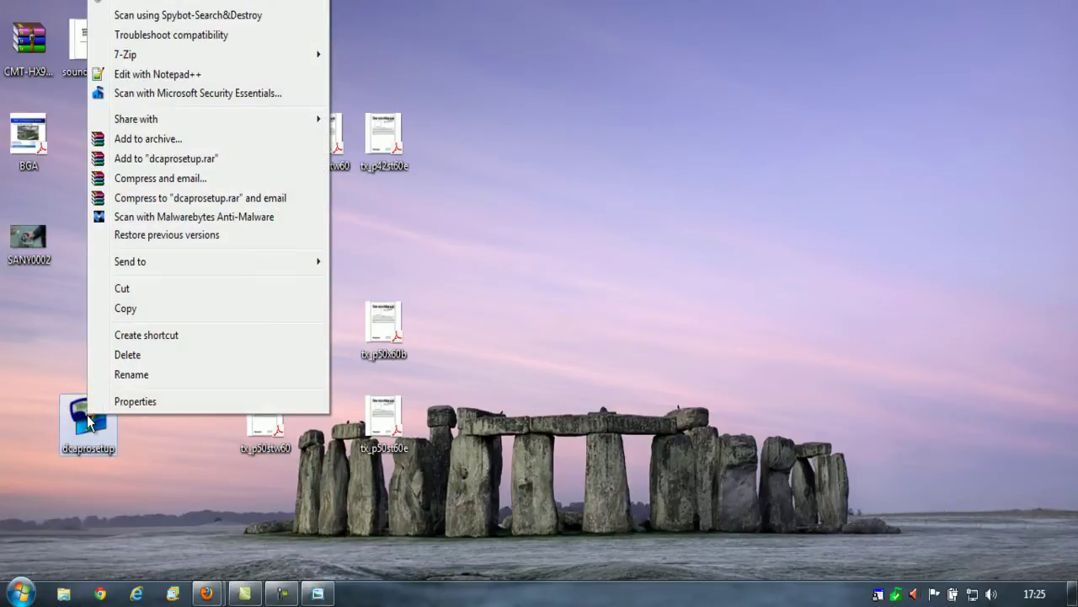
pyautogui.click(161, 3)
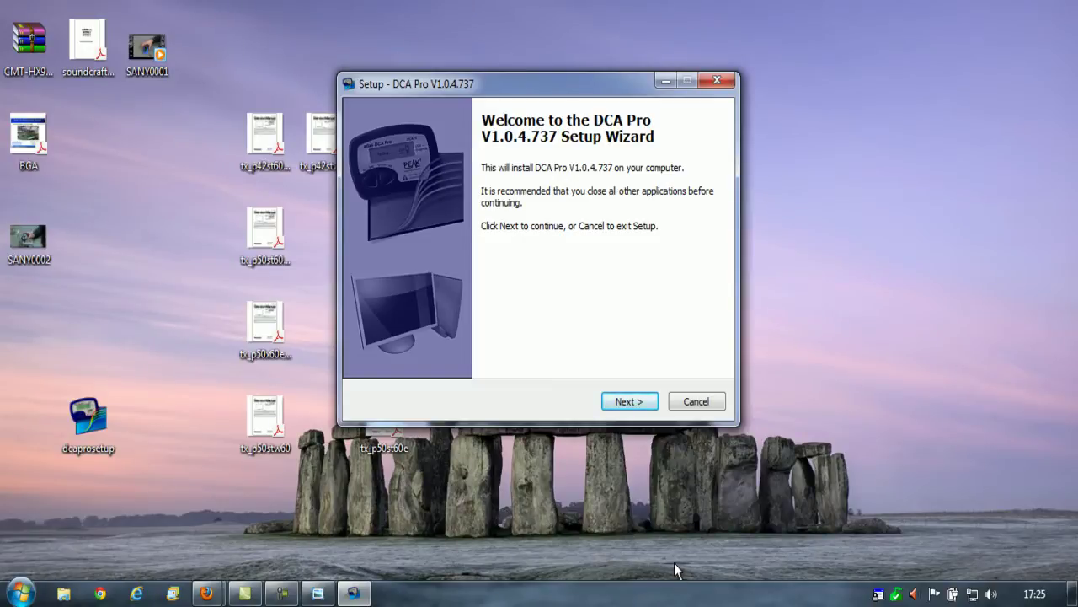
pyautogui.click(637, 401)
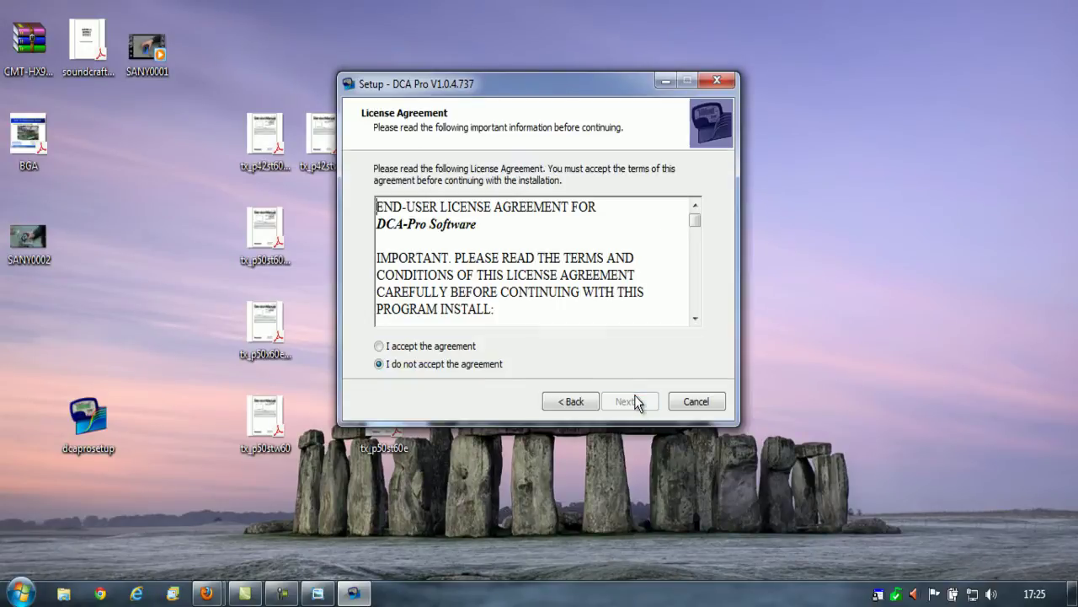
pyautogui.click(379, 346)
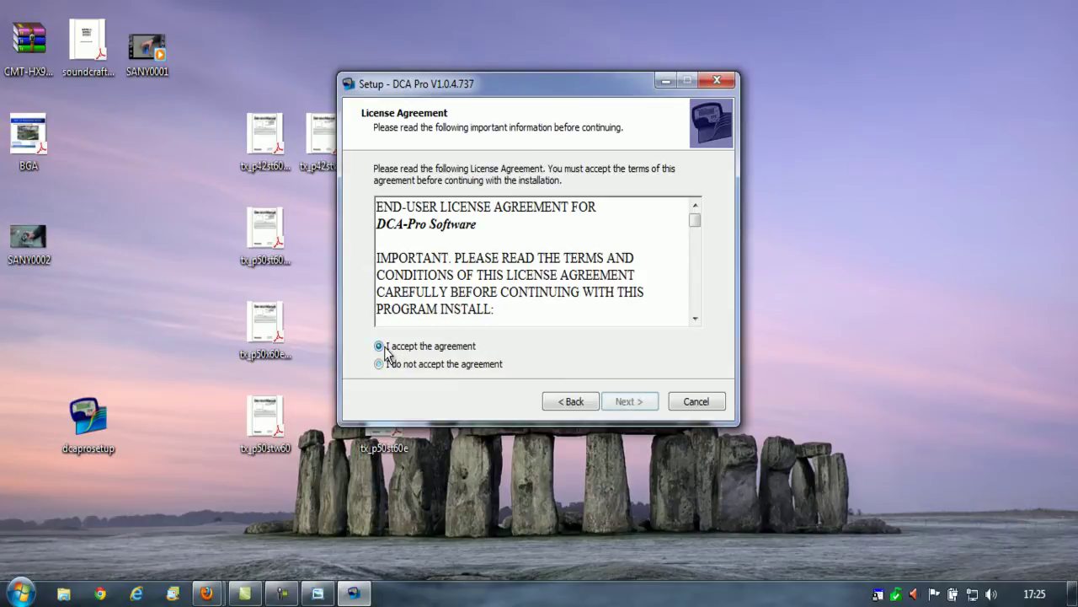
pyautogui.click(621, 402)
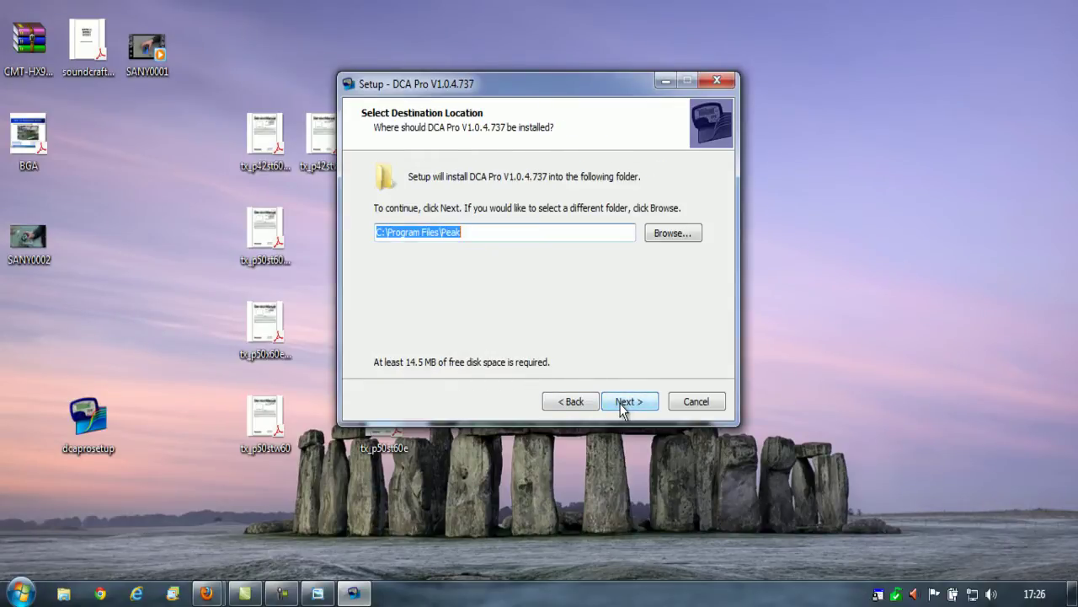
# Install DCA Pro into C:\Program Files\Peak with Peak as the Start Menu folder.
pyautogui.click(637, 402)
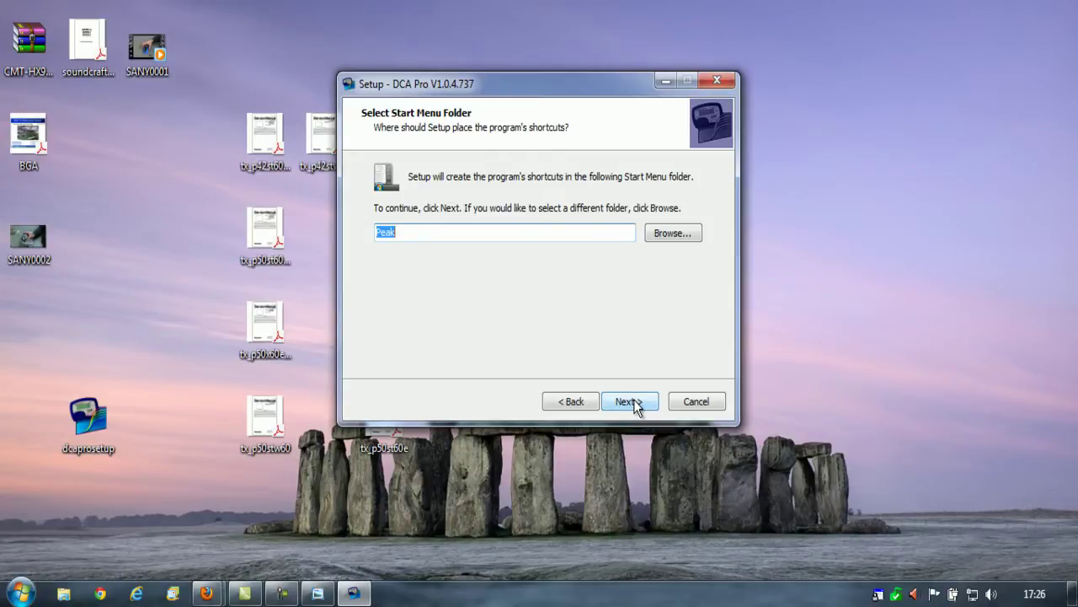
pyautogui.click(636, 402)
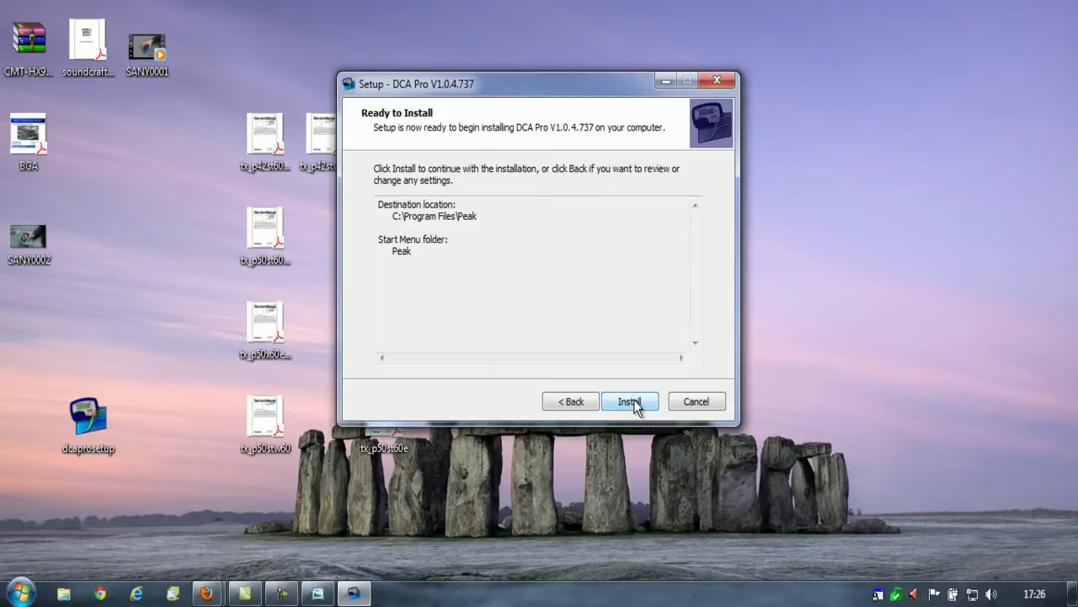
pyautogui.click(630, 402)
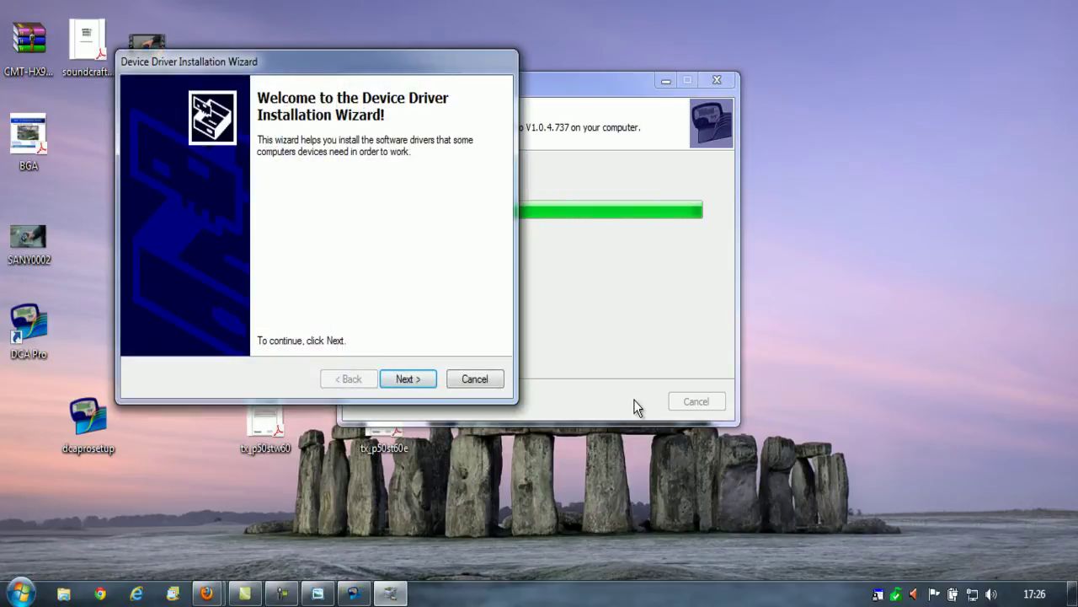
# Install the Peak device driver and finish the DCA Pro setup, placing the installer file below the DCA Pro shortcut.
pyautogui.click(424, 381)
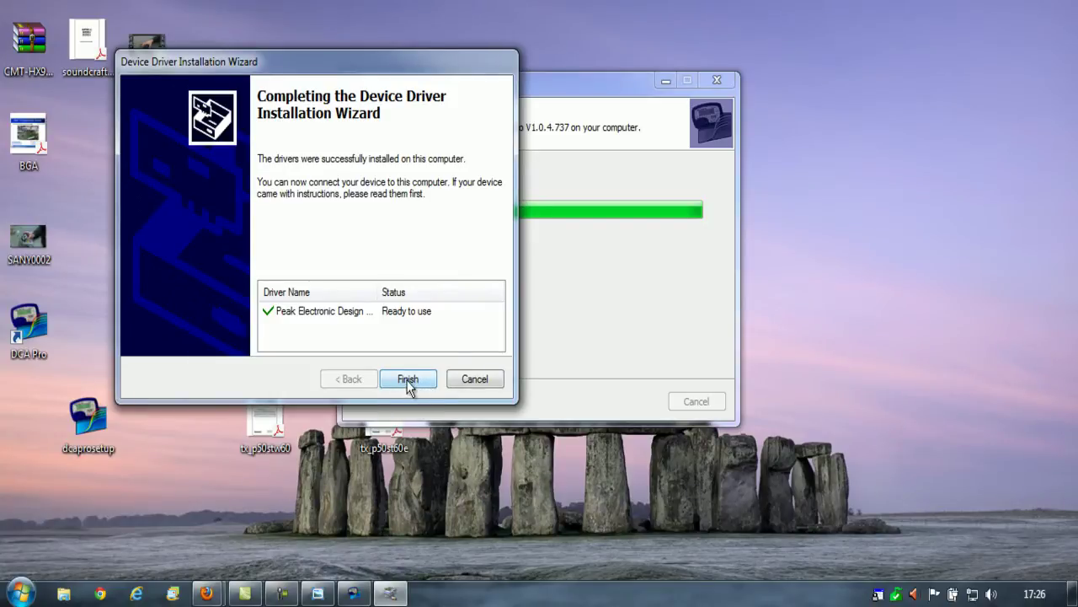
pyautogui.click(408, 381)
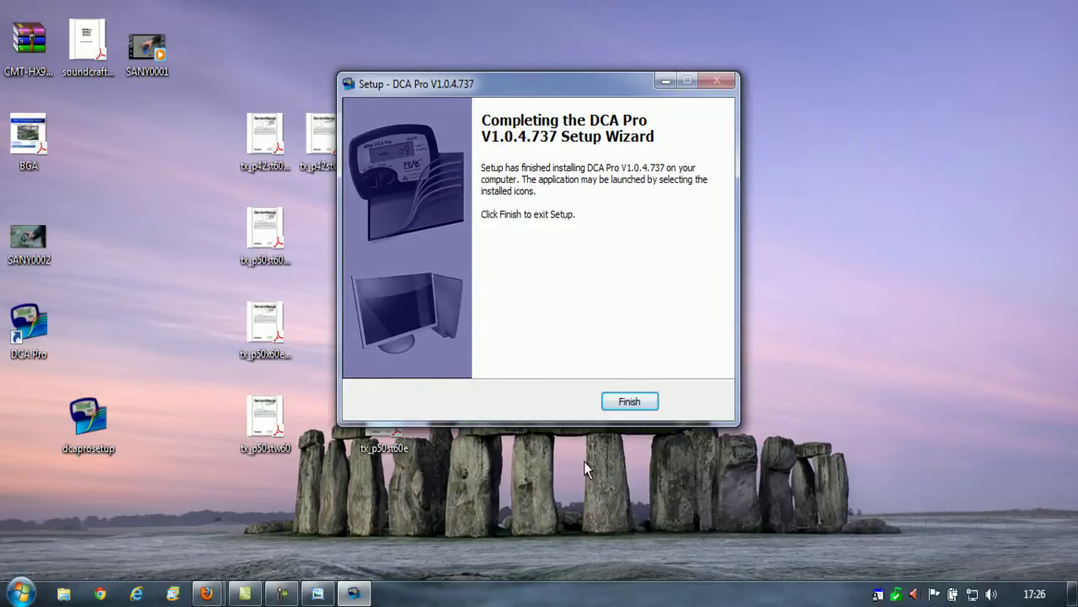
pyautogui.click(631, 404)
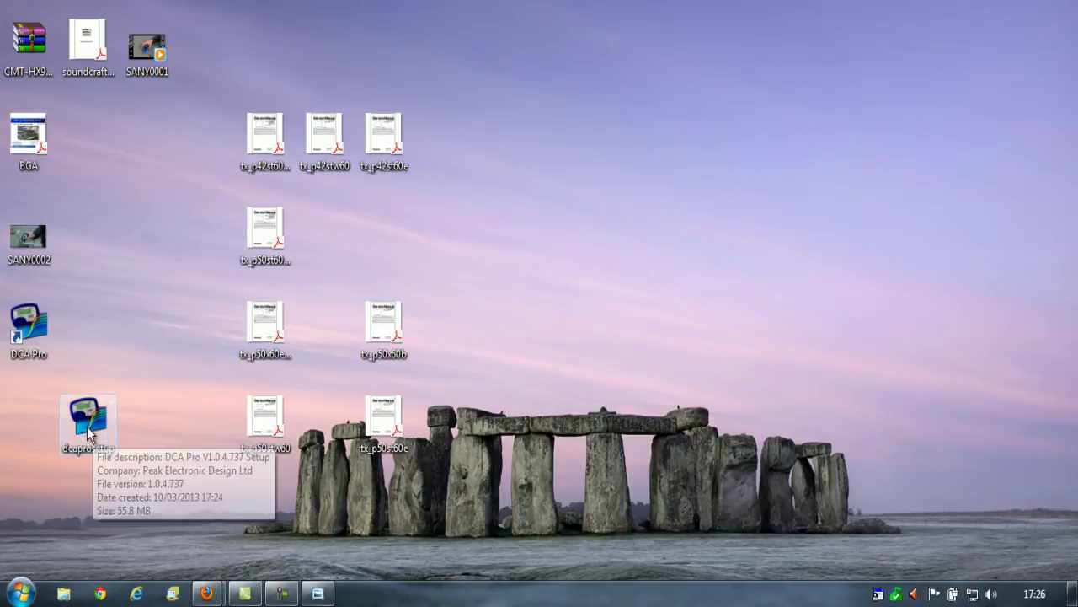
pyautogui.moveTo(88, 423); pyautogui.dragTo(34, 462)
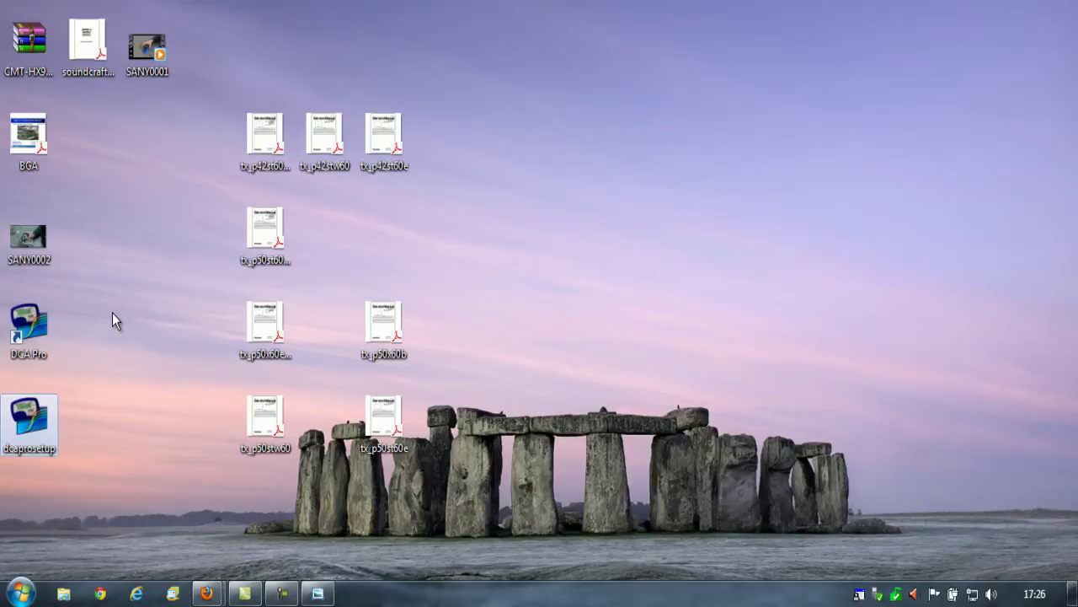
# Start Peak DCA Pro from the desktop and try to program the connected device with the firmware DCAPro0007.hex.
pyautogui.doubleClick(39, 333)
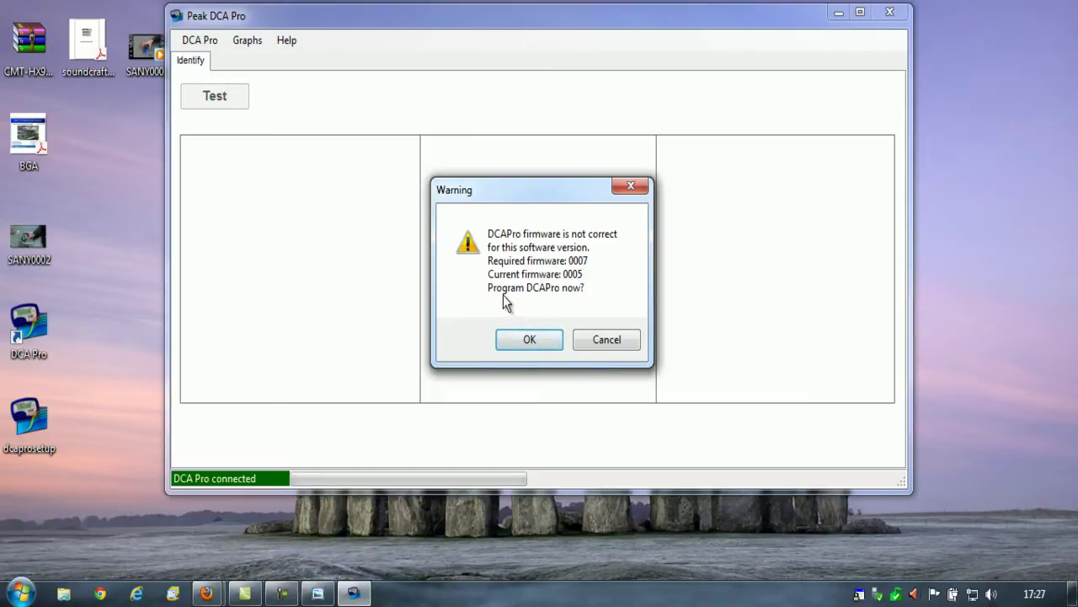
pyautogui.click(539, 340)
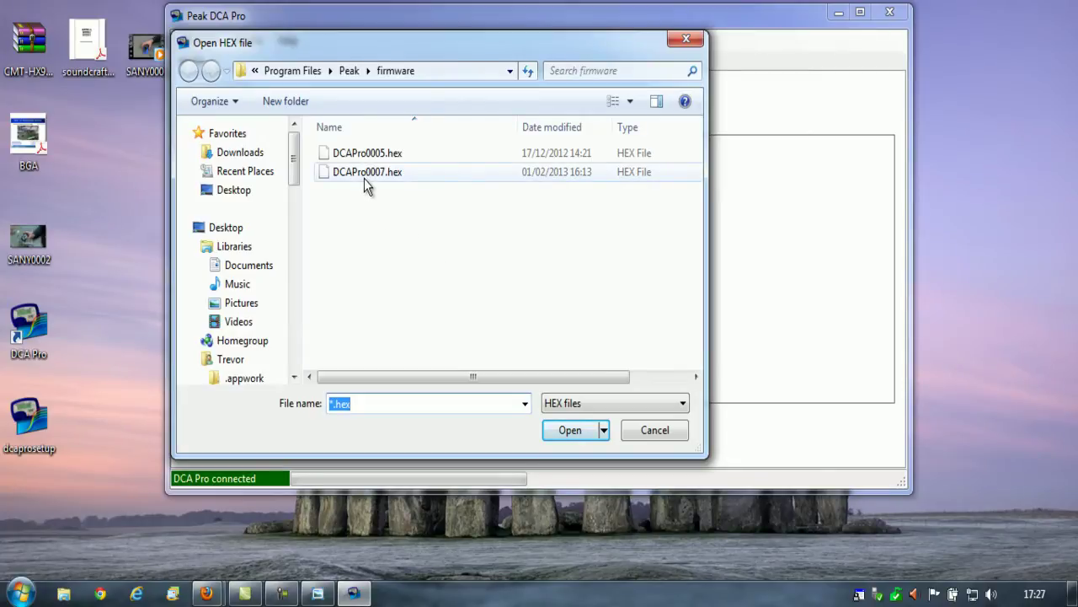
pyautogui.moveTo(364, 177)
pyautogui.doubleClick(368, 172)
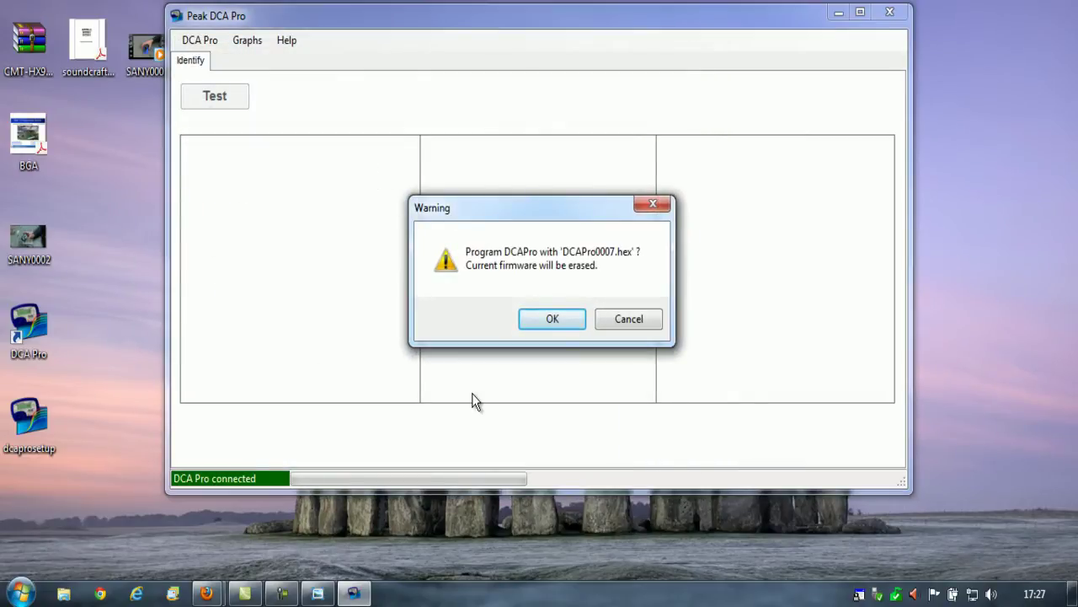
pyautogui.click(552, 320)
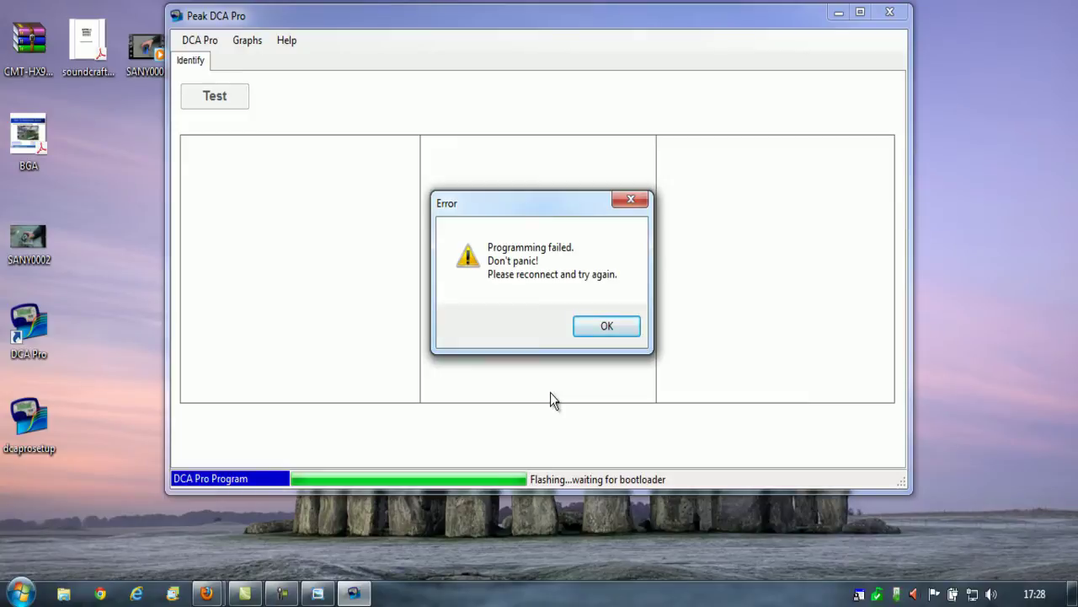
pyautogui.click(613, 327)
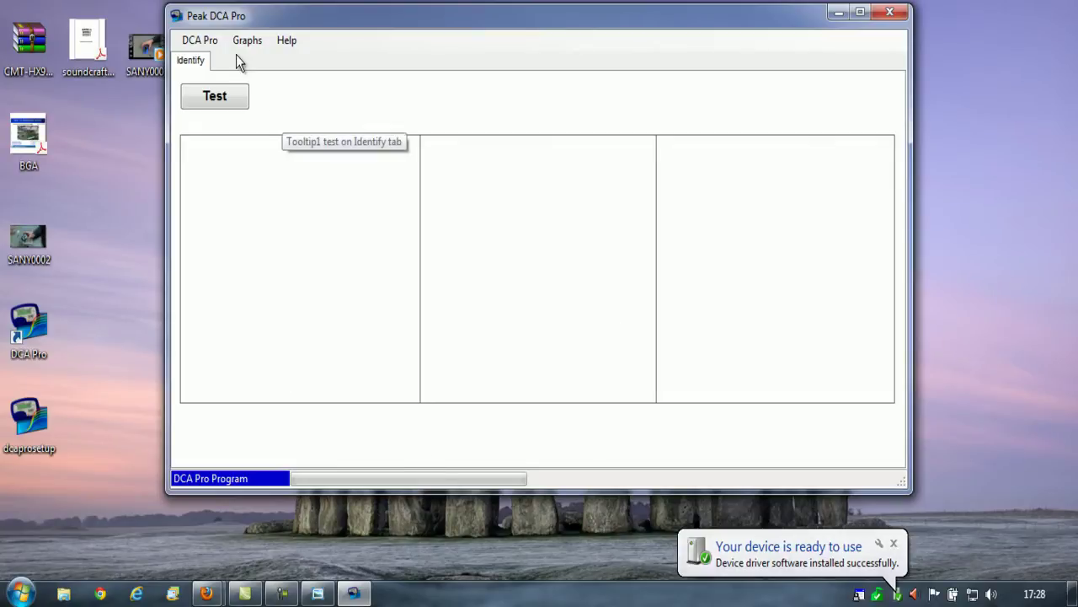
# Retry programming the DCA Pro firmware using DCAPro0007.hex, allowing the current firmware to be erased.
pyautogui.click(285, 42)
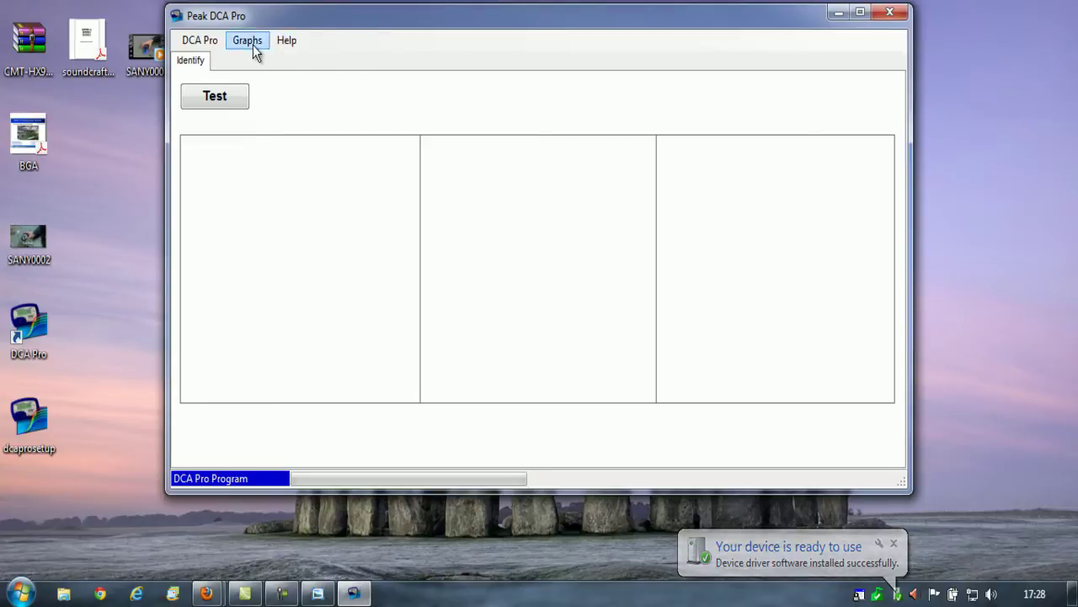
pyautogui.moveTo(201, 42)
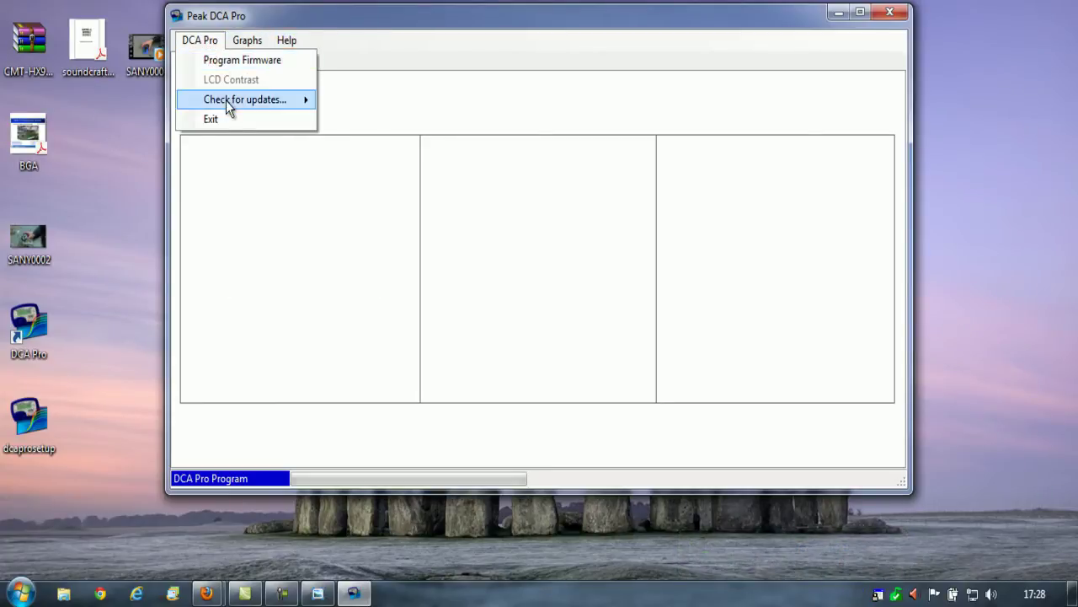
pyautogui.click(259, 59)
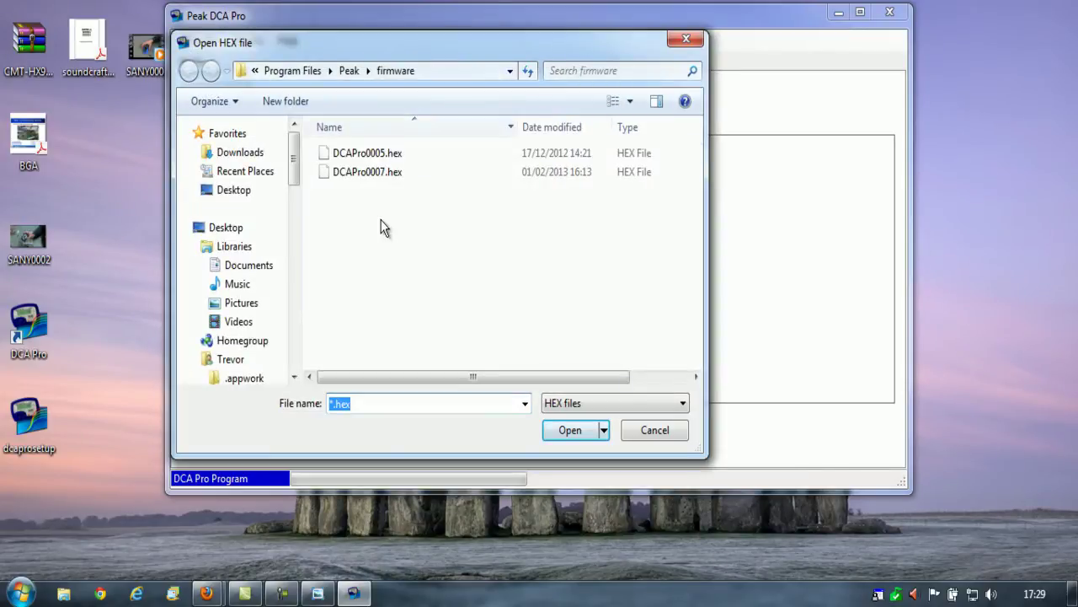
pyautogui.click(375, 172)
pyautogui.doubleClick(376, 171)
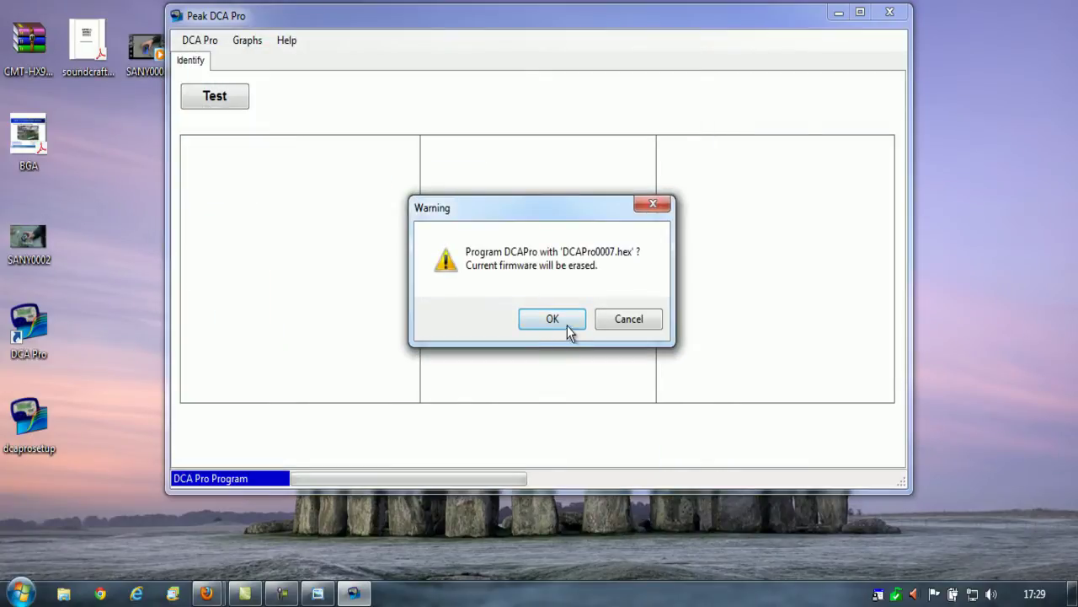
pyautogui.click(573, 331)
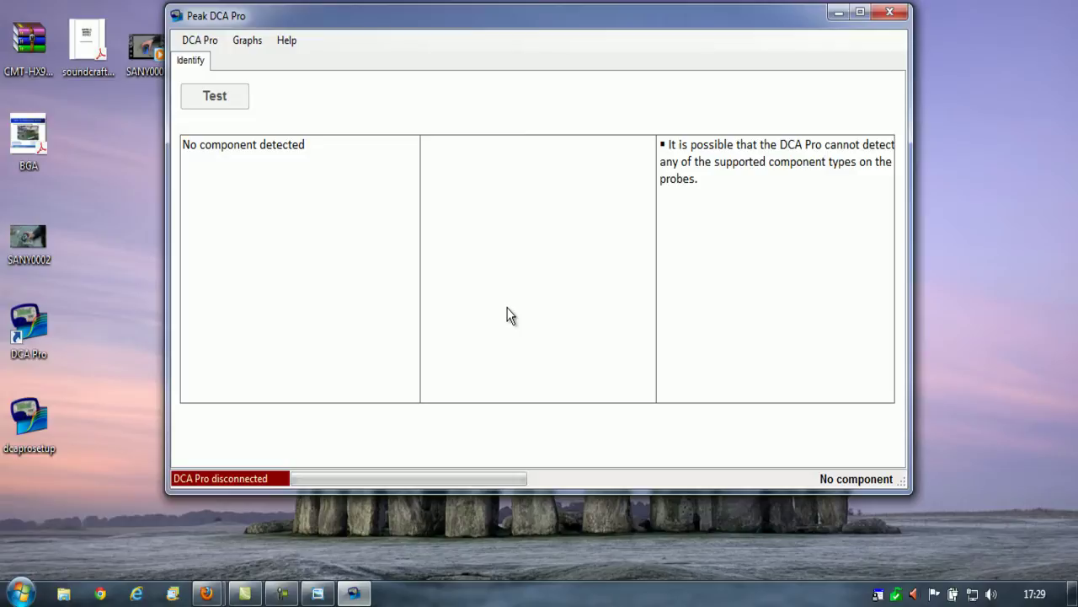
pyautogui.click(208, 45)
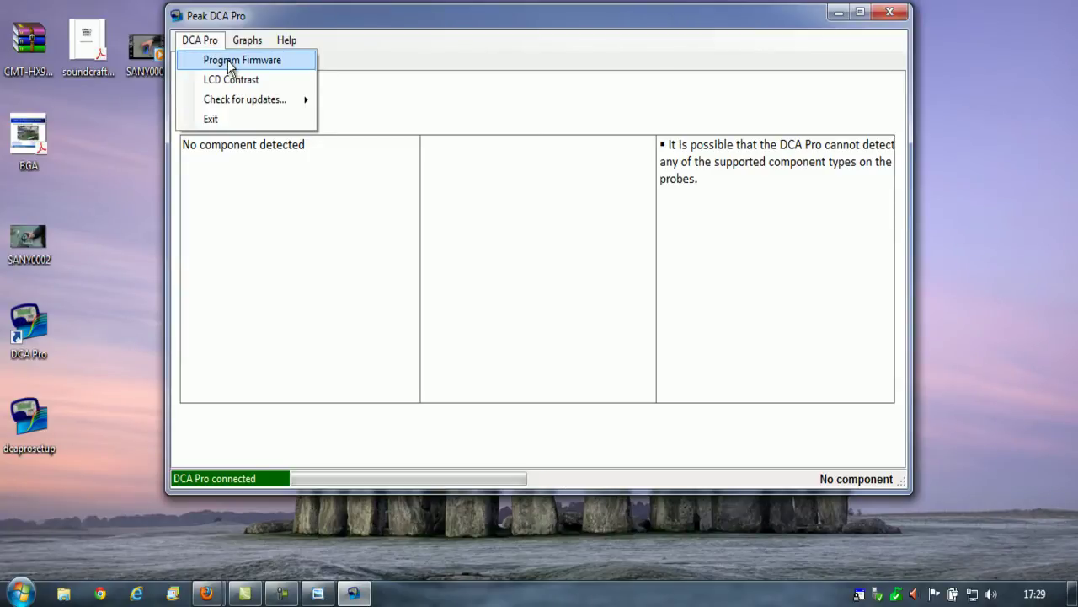
pyautogui.click(227, 60)
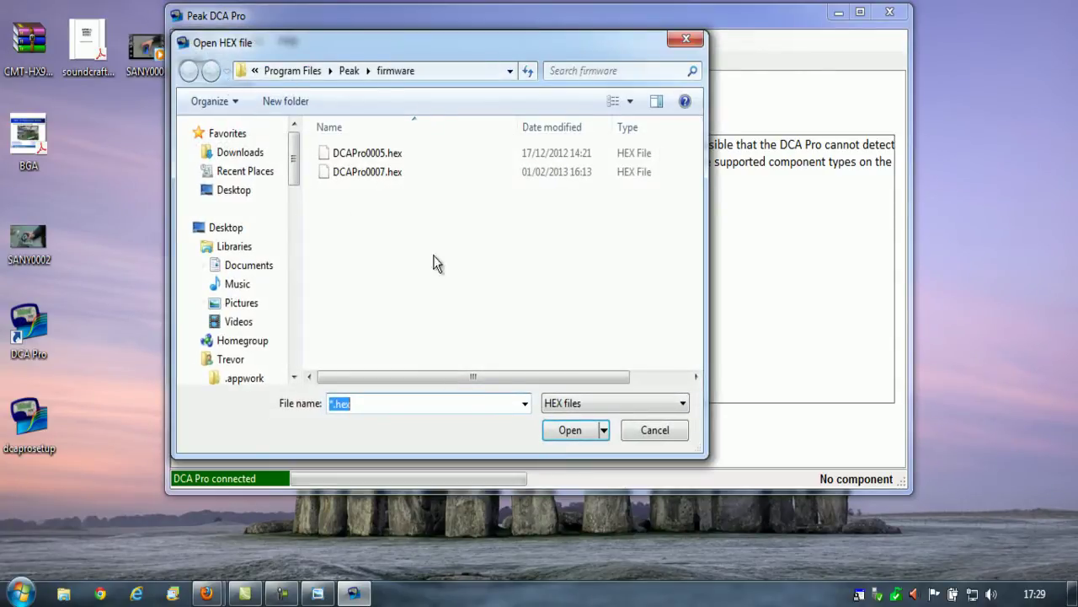
pyautogui.click(659, 434)
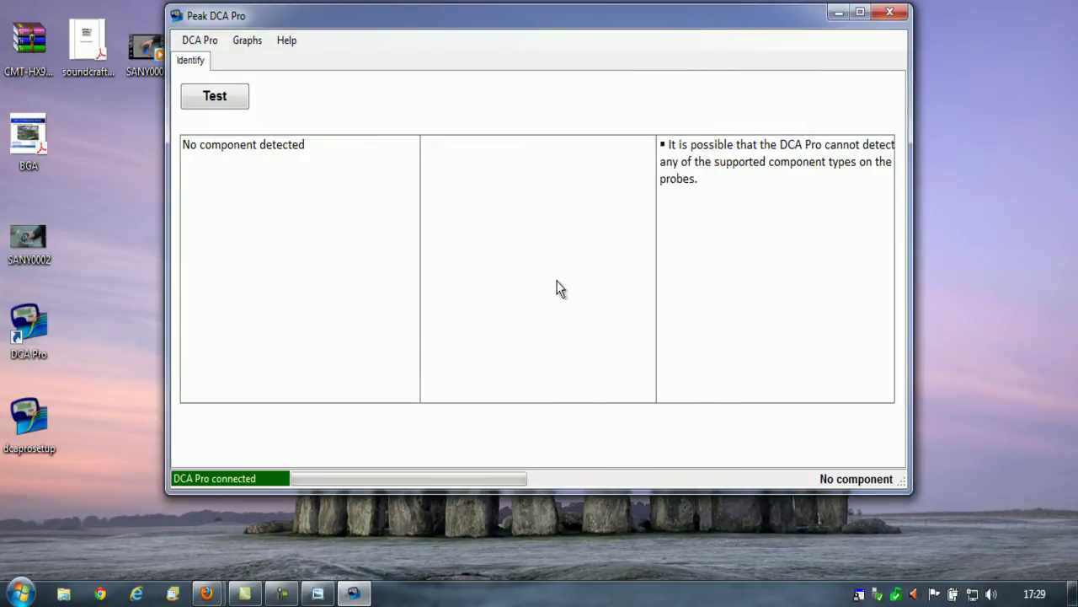
# Run a component test on the connected DCA Pro and check now for software updates.
pyautogui.click(234, 101)
pyautogui.click(200, 43)
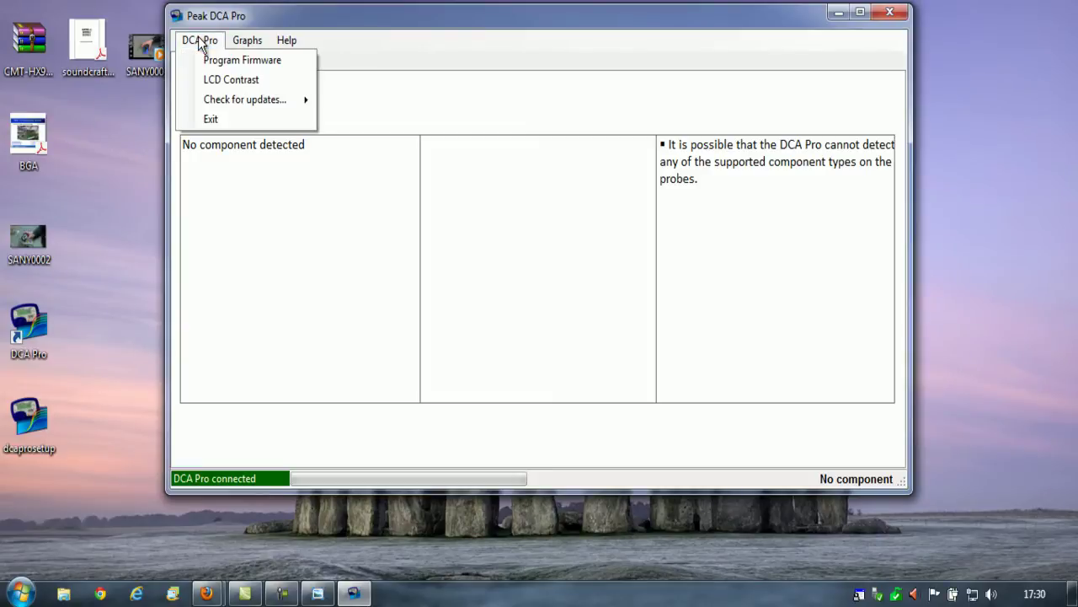
pyautogui.moveTo(272, 103)
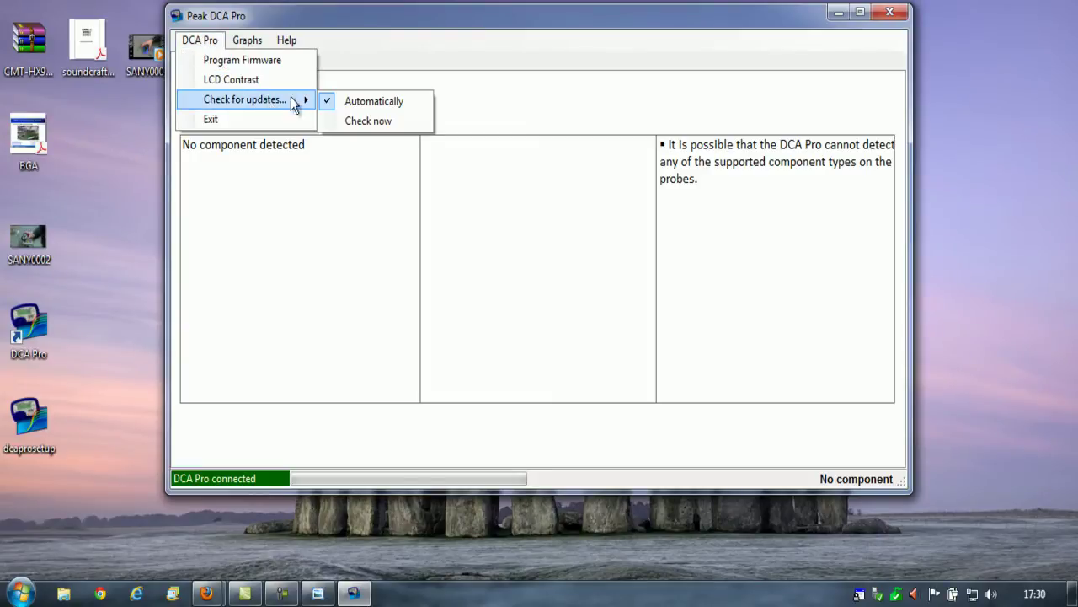
pyautogui.click(361, 121)
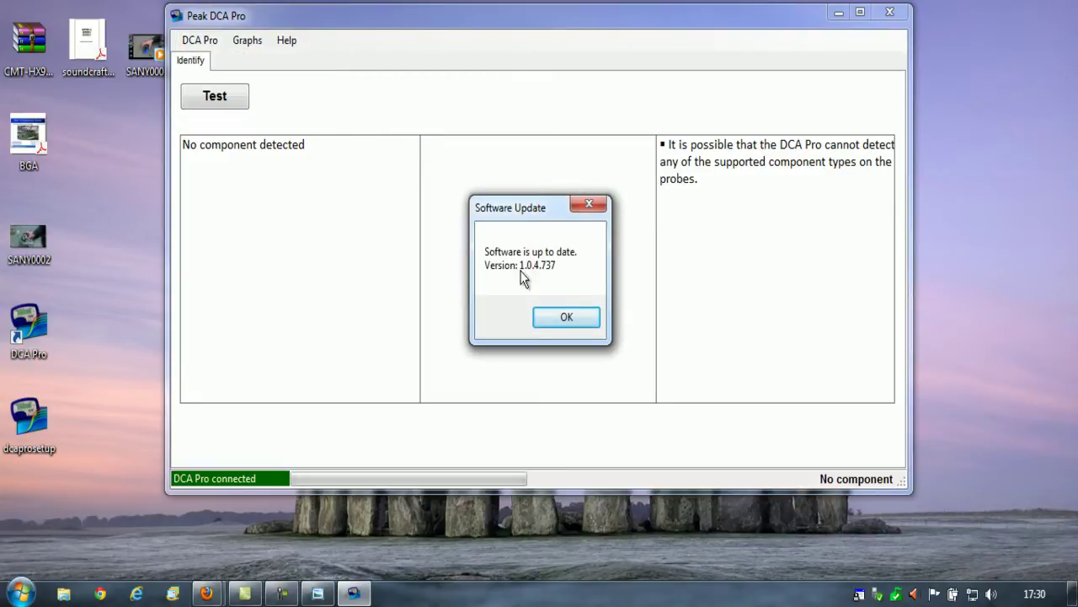
pyautogui.click(565, 318)
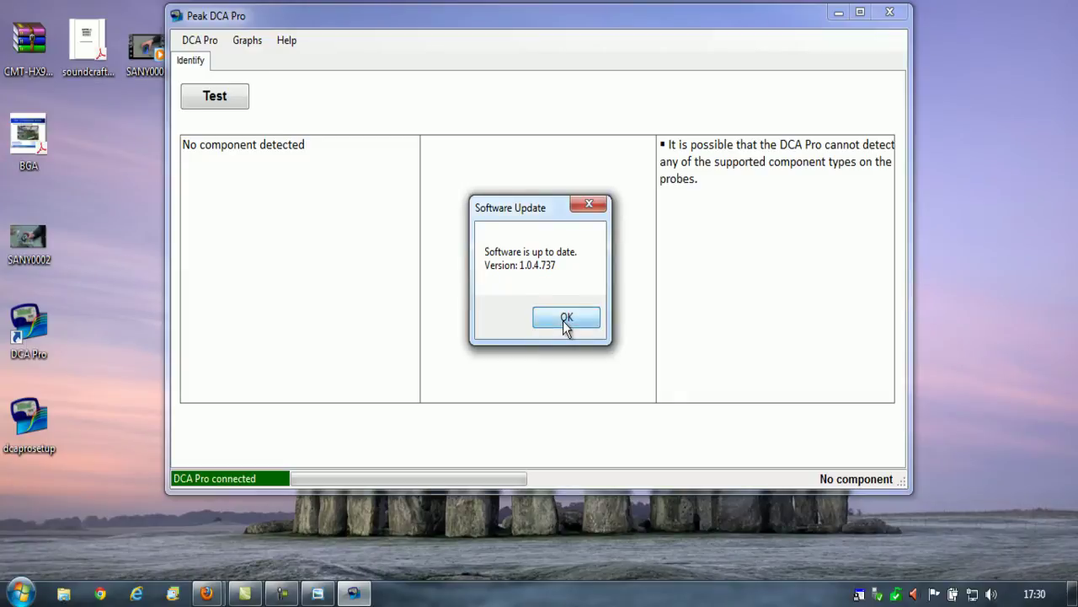
# Look over the available graph types, close Peak DCA Pro and dismiss the Windows restart request without restarting.
pyautogui.click(250, 41)
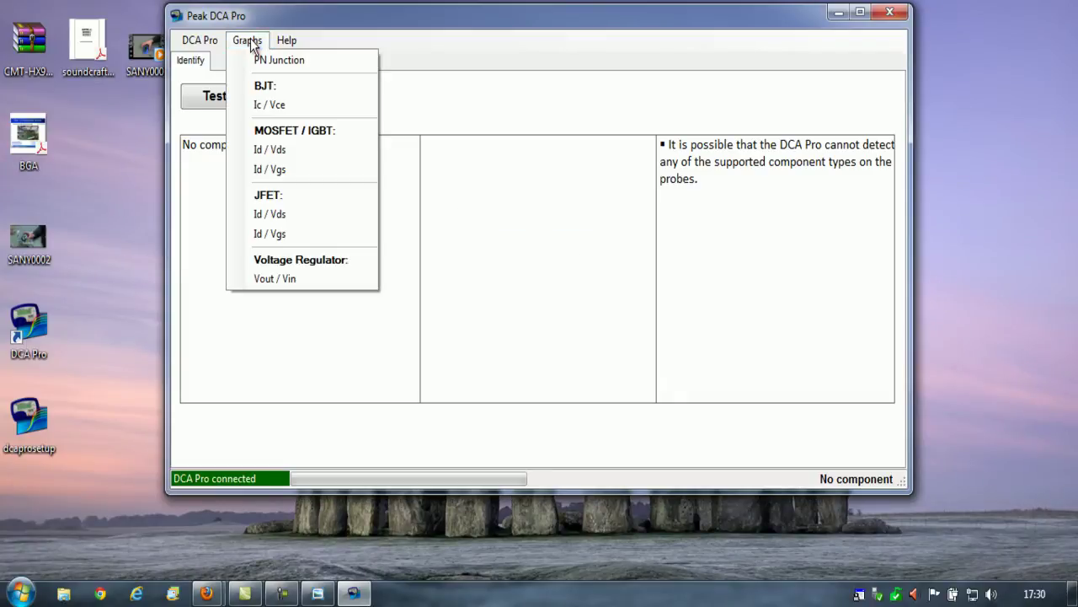
pyautogui.click(891, 13)
pyautogui.click(891, 13)
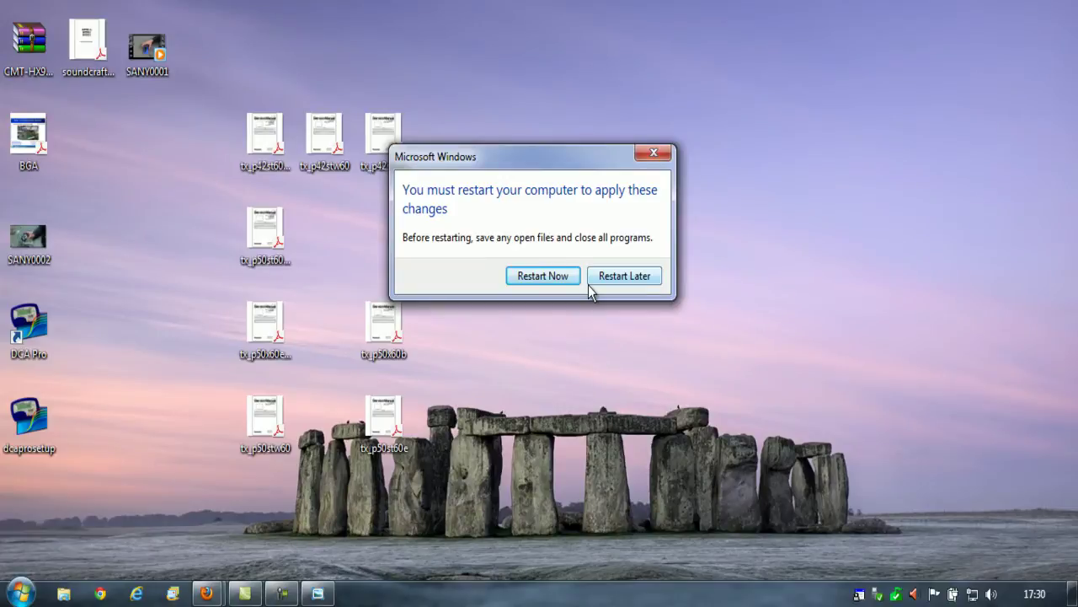
pyautogui.click(653, 155)
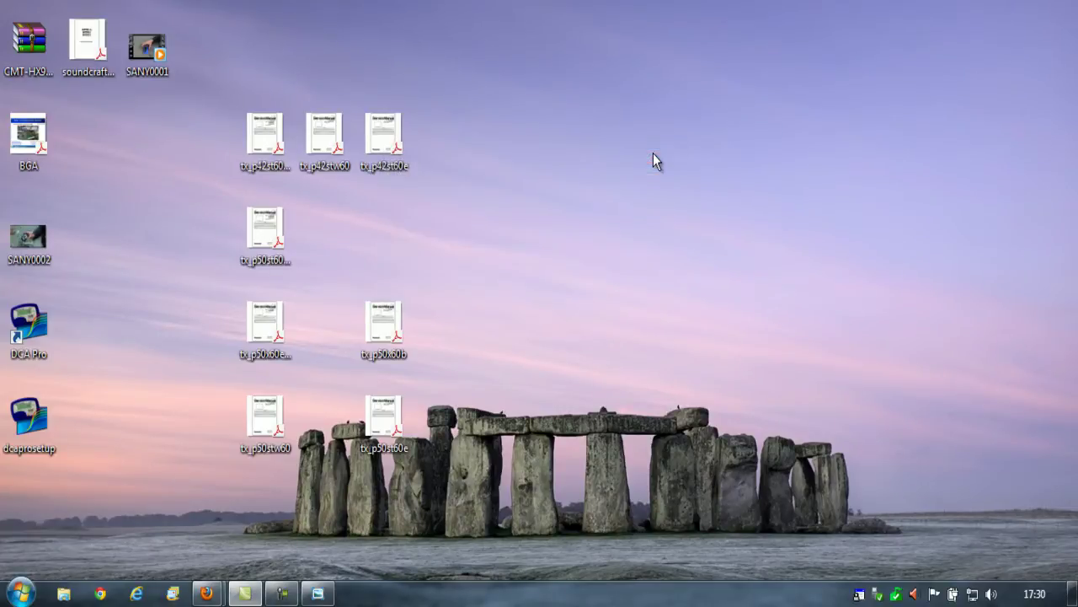
# Reopen DCA Pro from the desktop and check for software updates again.
pyautogui.doubleClick(34, 328)
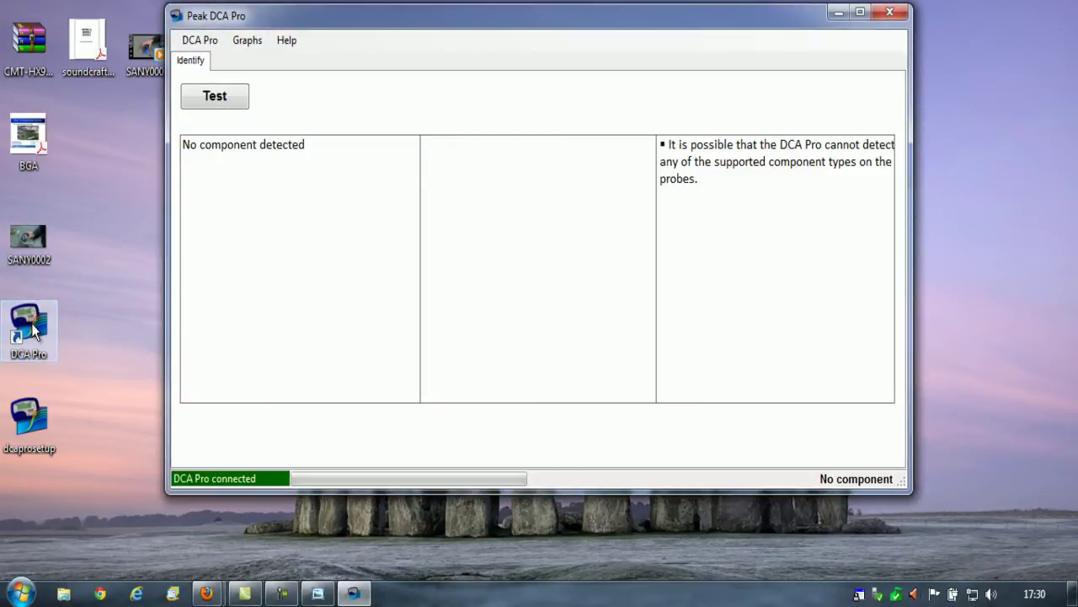
pyautogui.click(200, 42)
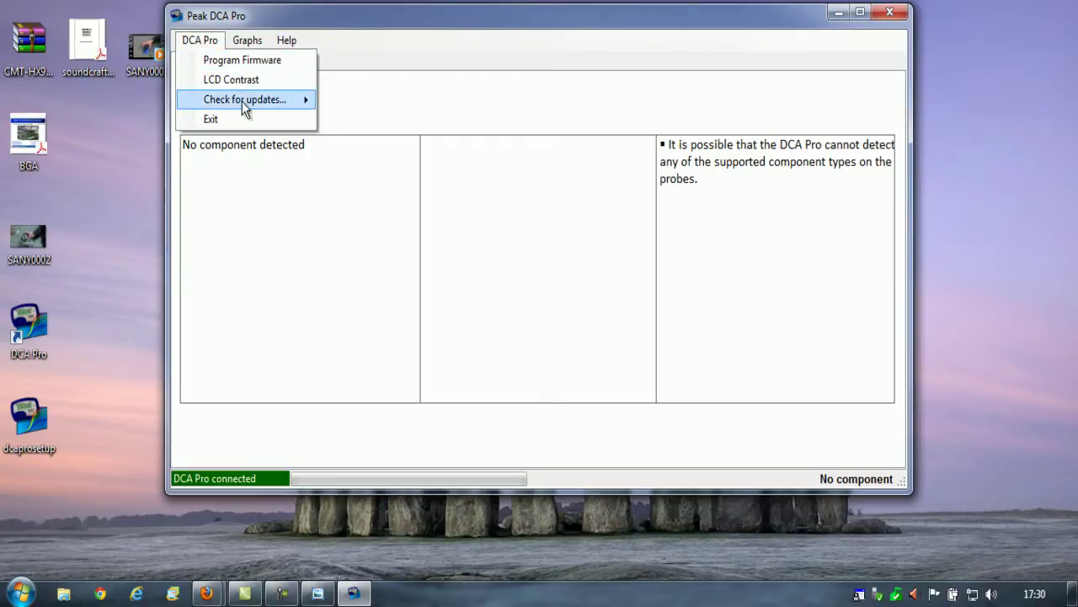
pyautogui.moveTo(242, 103)
pyautogui.click(361, 125)
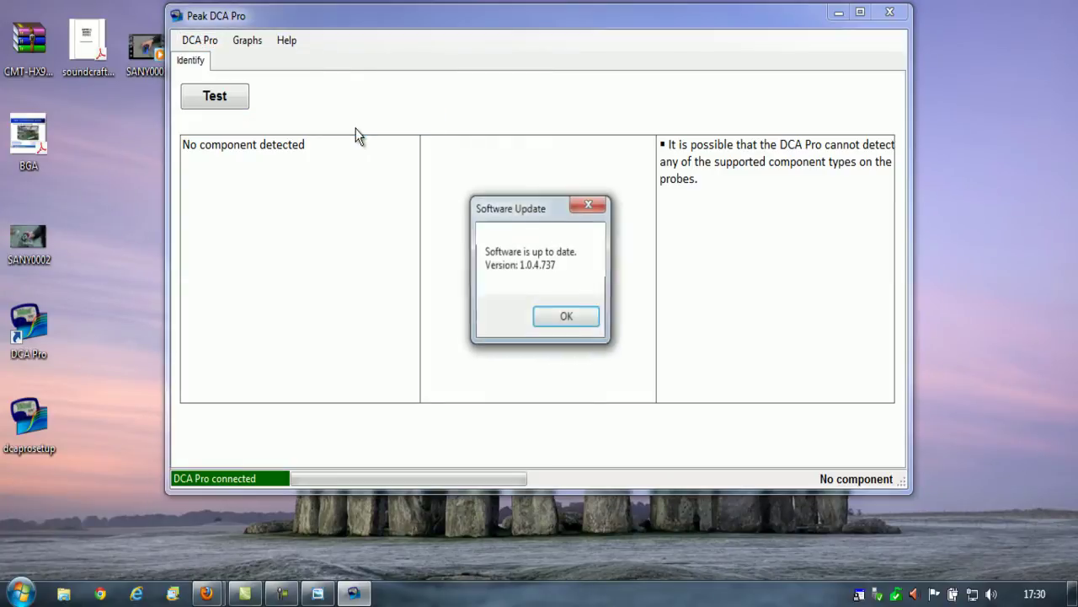
pyautogui.click(573, 321)
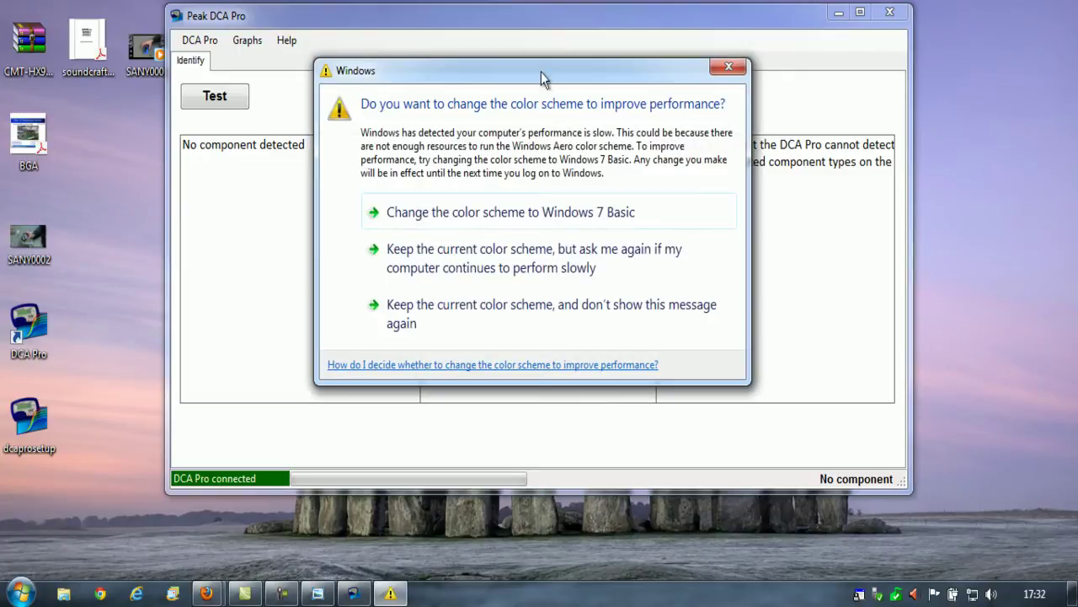
# Keep the current Windows color scheme and stop the performance message from being shown again.
pyautogui.click(433, 315)
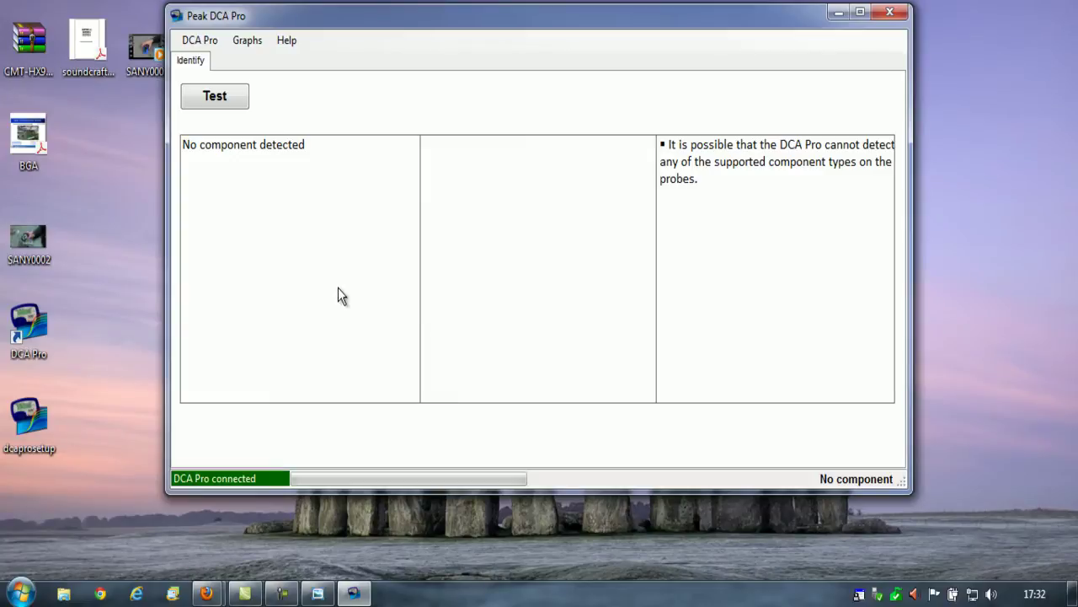
# Test the component on the probes and start plotting its MOSFET Id / Vds curves with the preset sweep ranges.
pyautogui.click(229, 99)
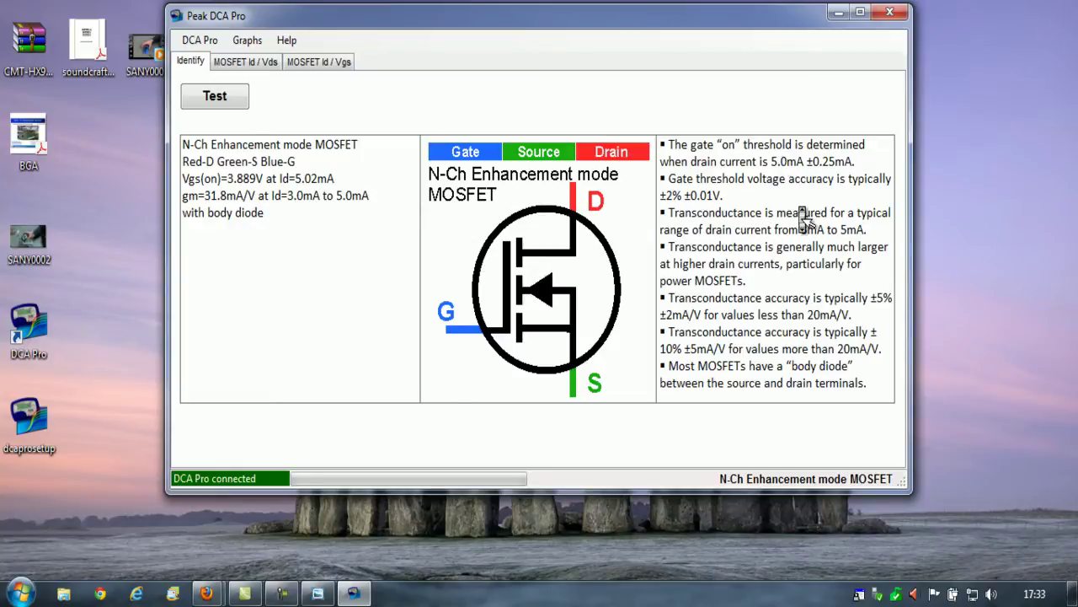
pyautogui.click(249, 62)
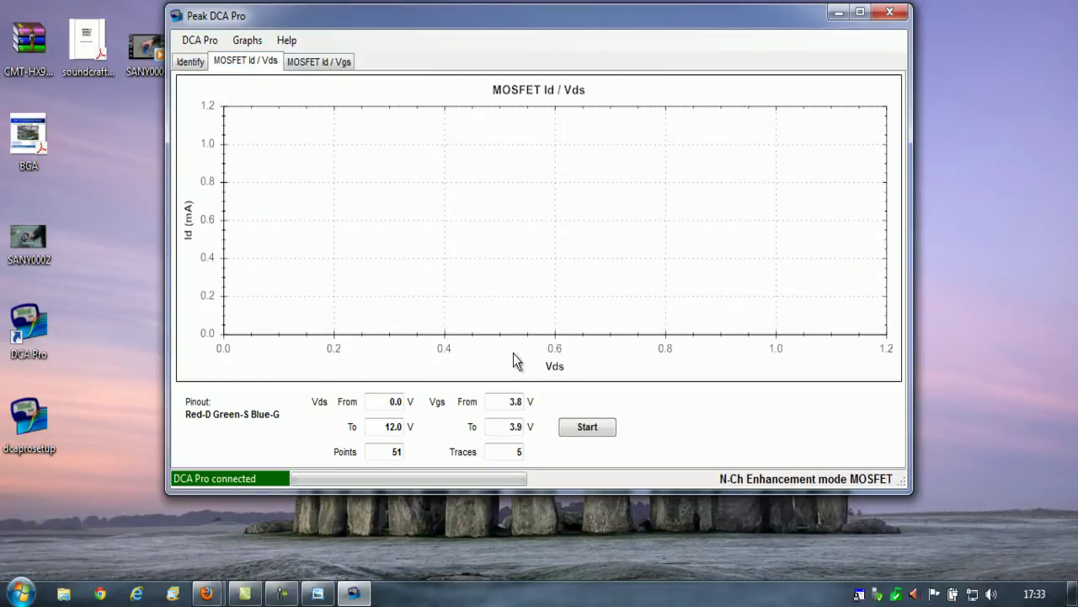
pyautogui.click(593, 428)
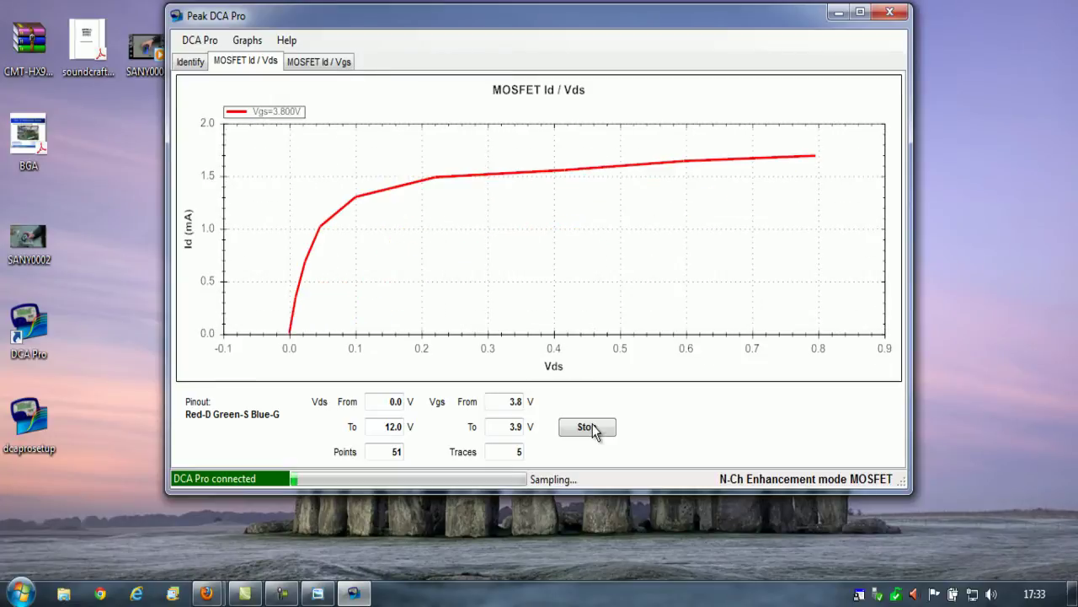